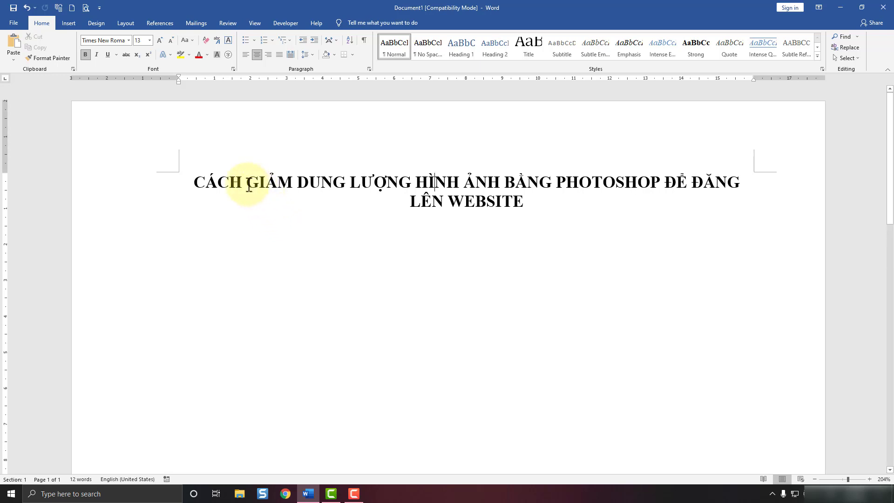
Step: Select the second title line 'LÊN WEBSITE' in the Word document
{"action": "left_click_drag", "start_coordinate": [246, 182], "coordinate": [594, 171]}
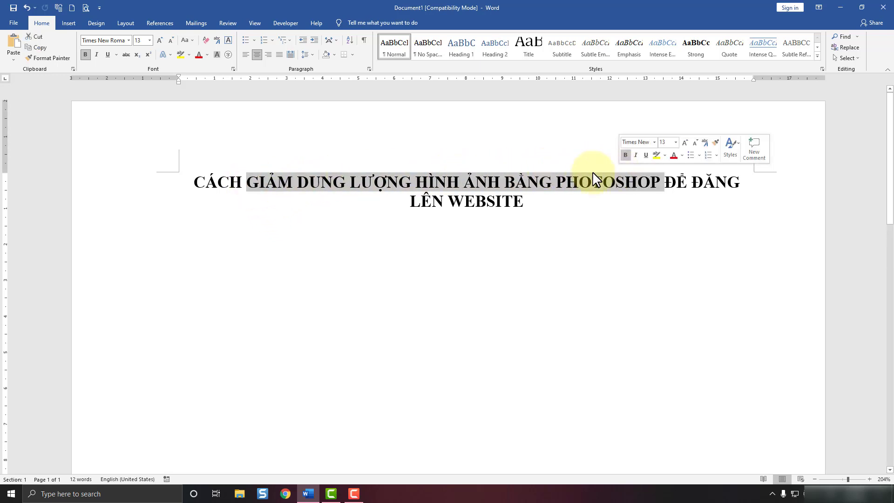
{"action": "left_click", "coordinate": [479, 180]}
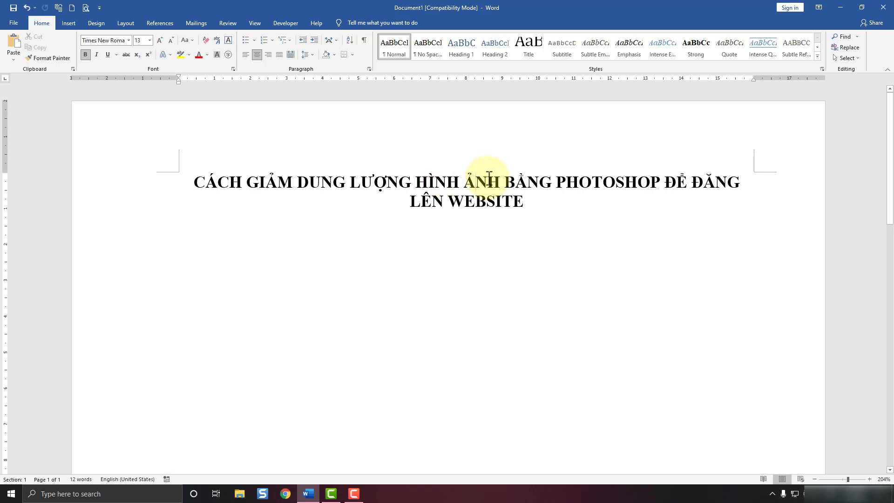
{"action": "left_click", "coordinate": [413, 202]}
{"action": "left_click_drag", "start_coordinate": [418, 201], "coordinate": [525, 202]}
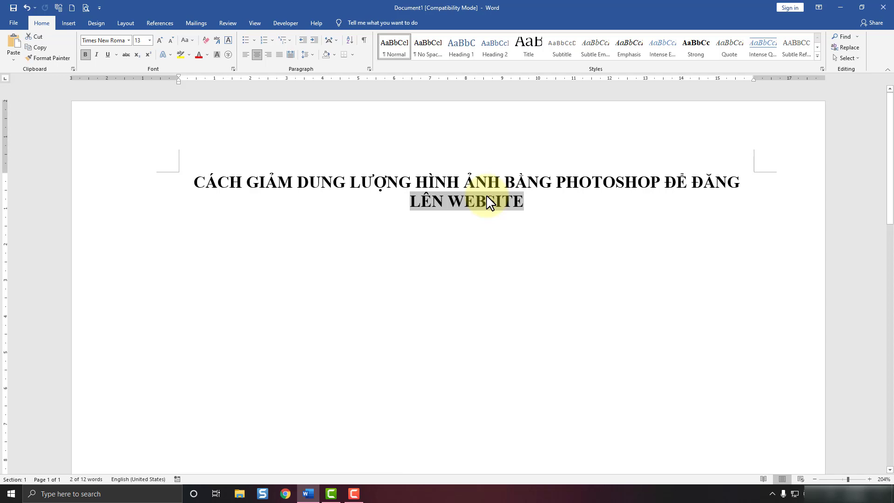
Step: Minimize Word, view the táo apple photo in Photos, then close it
{"action": "left_click", "coordinate": [839, 6]}
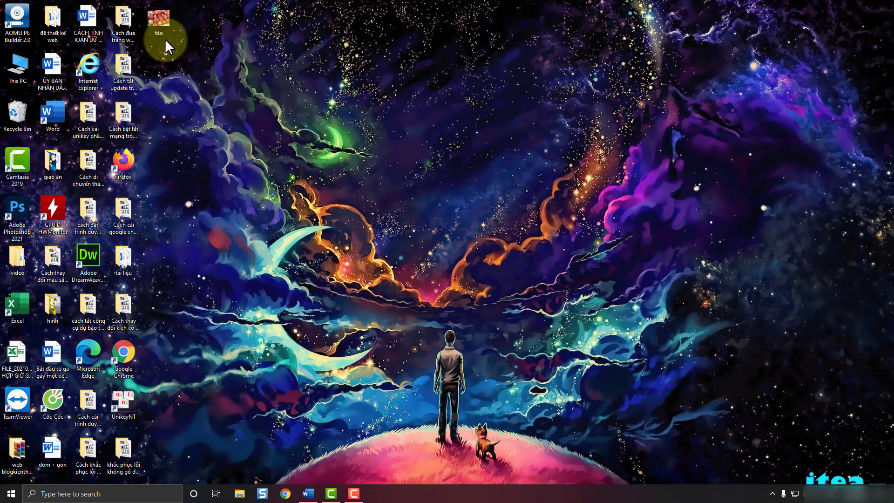
{"action": "double_click", "coordinate": [160, 15]}
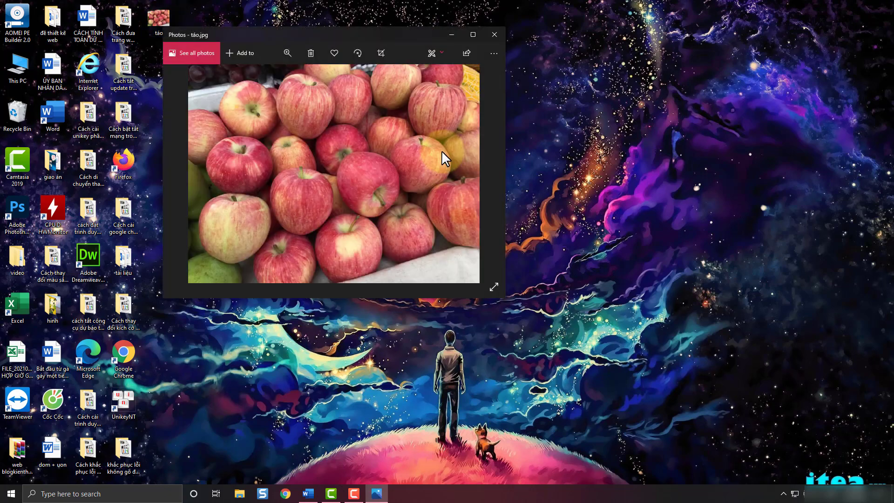
{"action": "left_click", "coordinate": [493, 35]}
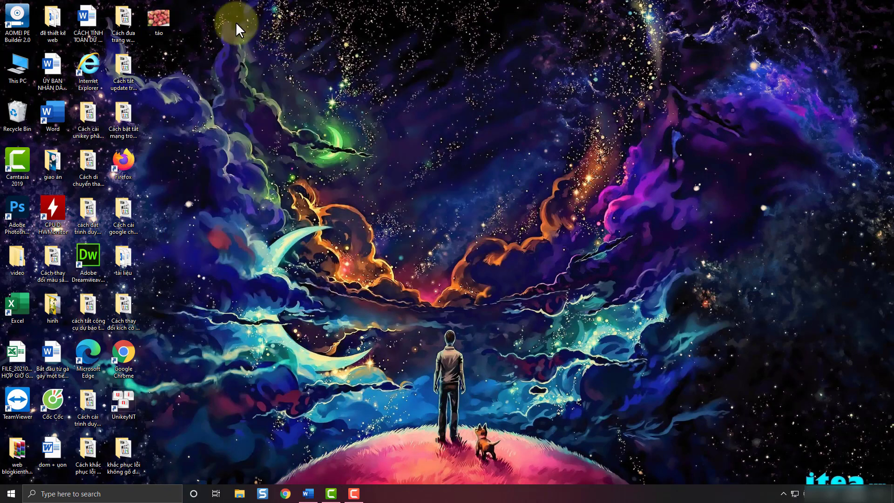
{"action": "right_click", "coordinate": [162, 22]}
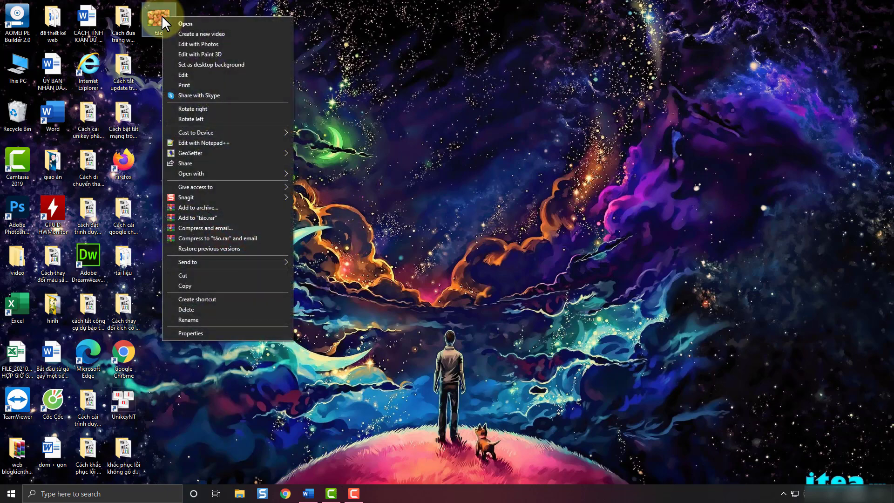
{"action": "left_click", "coordinate": [204, 332]}
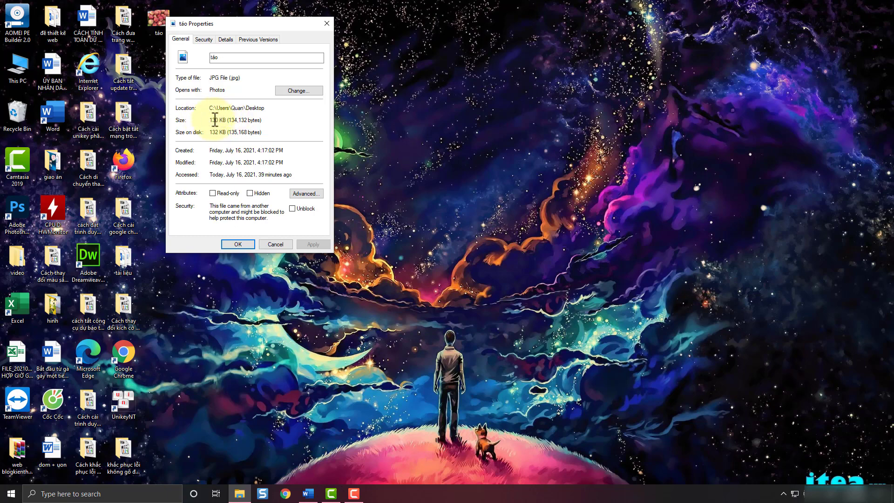
{"action": "left_click", "coordinate": [329, 22]}
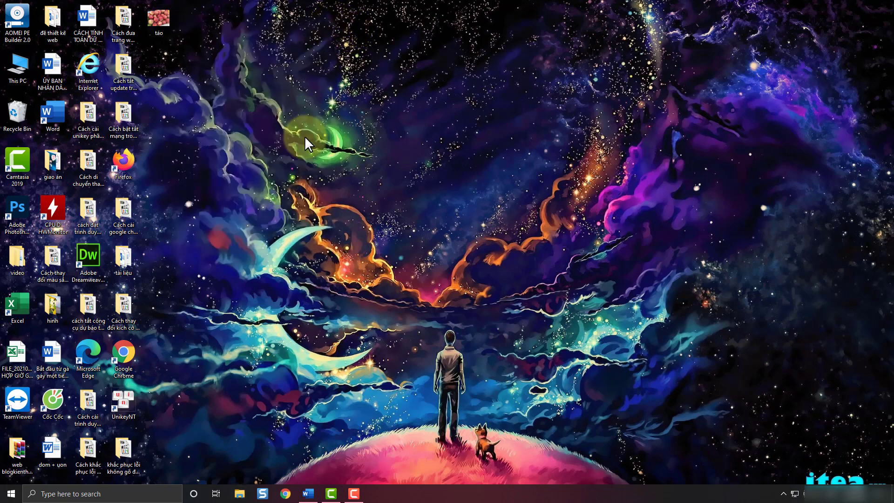
Step: Launch Photoshop and open táo.jpg from the Desktop
{"action": "double_click", "coordinate": [15, 211]}
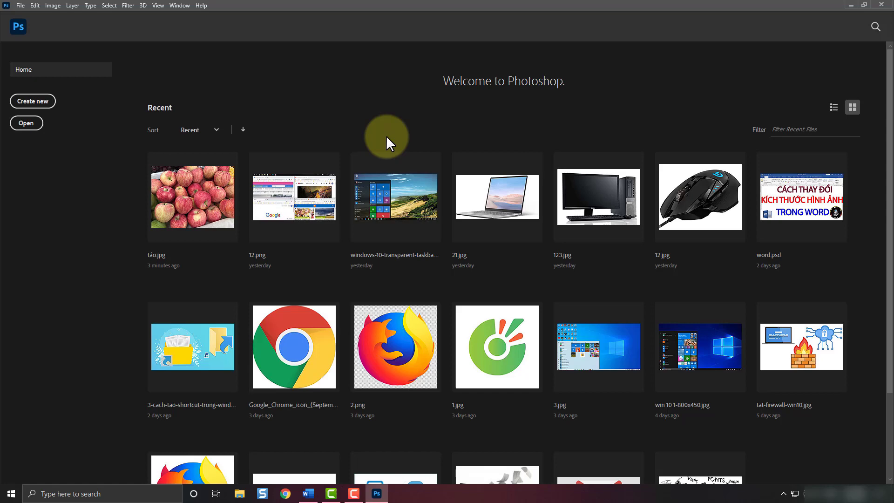
{"action": "left_click", "coordinate": [20, 5]}
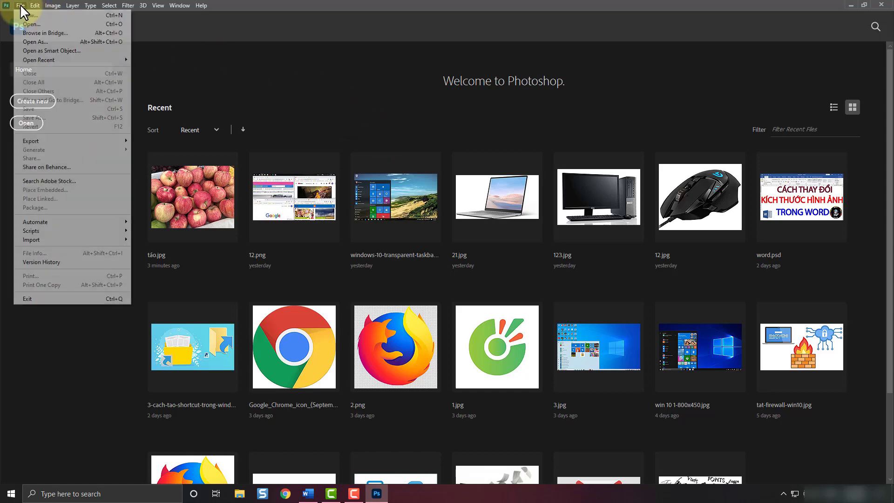
{"action": "left_click", "coordinate": [28, 24]}
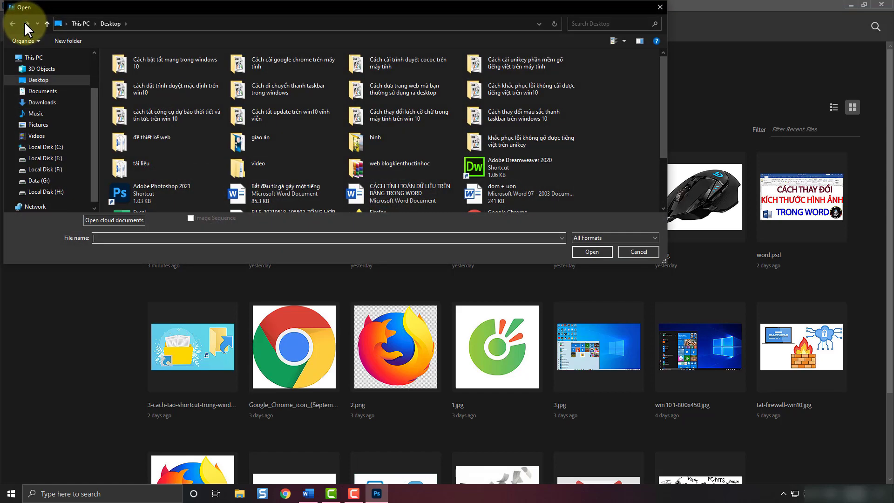
{"action": "left_click_drag", "start_coordinate": [663, 82], "coordinate": [664, 128]}
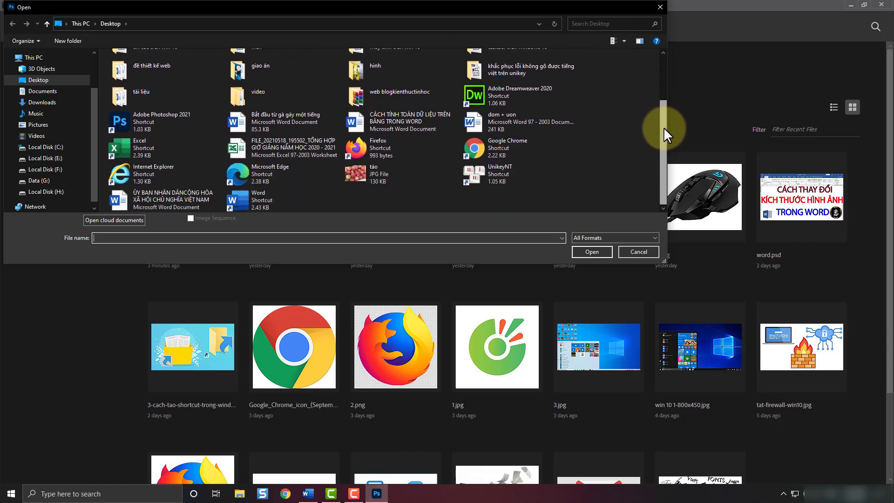
{"action": "double_click", "coordinate": [385, 175]}
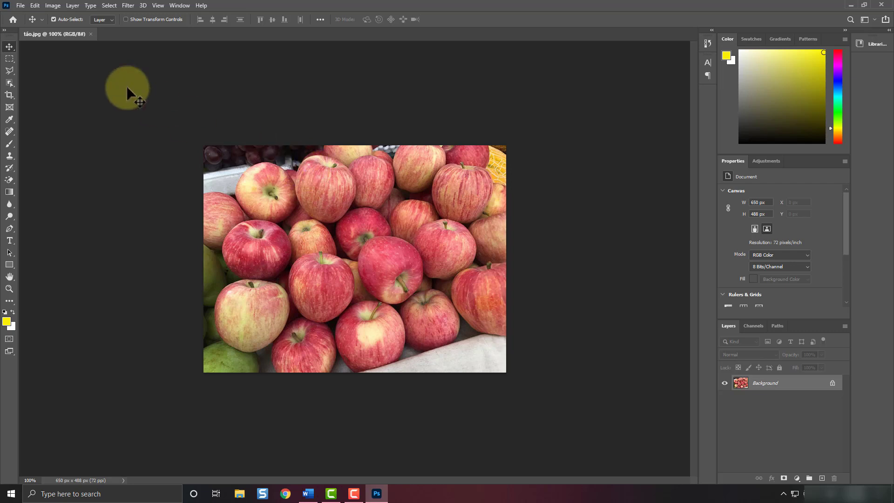
Step: Open Export > Save for Web (Legacy) for the apple photo
{"action": "left_click", "coordinate": [20, 6]}
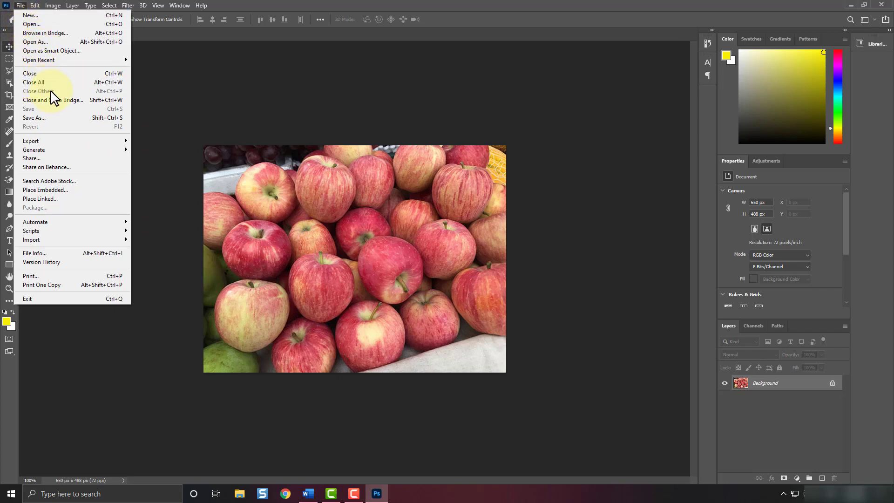
{"action": "mouse_move", "coordinate": [69, 141]}
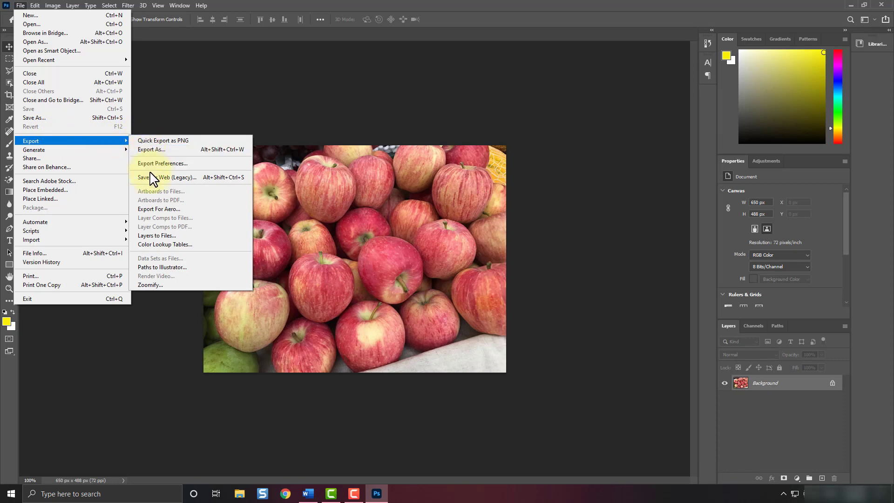
{"action": "left_click", "coordinate": [171, 180]}
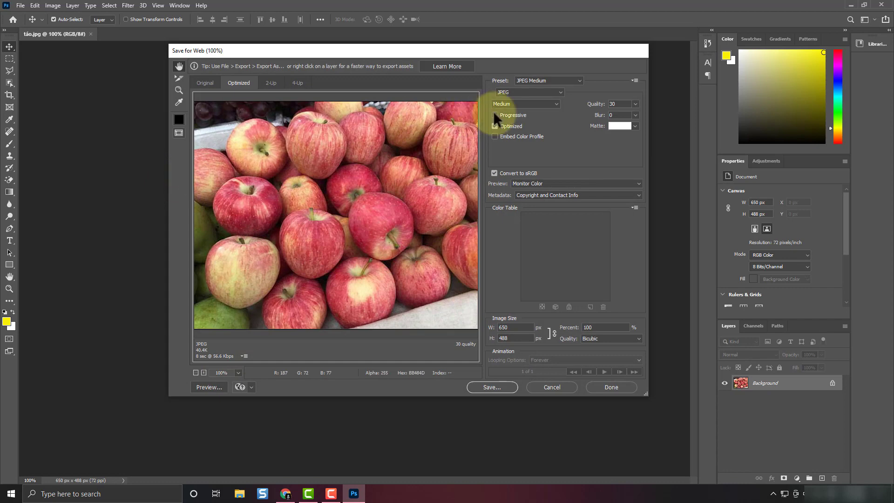
Step: Keep JPEG as the output format with Medium compression quality
{"action": "left_click", "coordinate": [564, 93]}
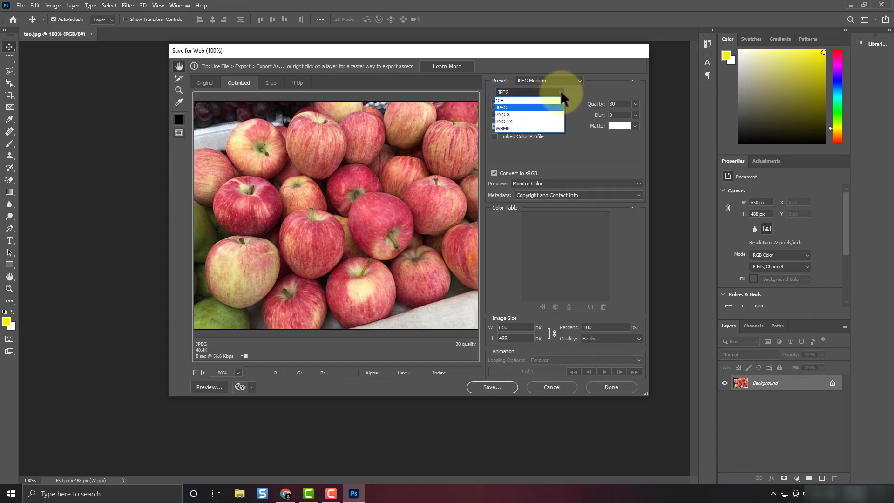
{"action": "left_click", "coordinate": [513, 106]}
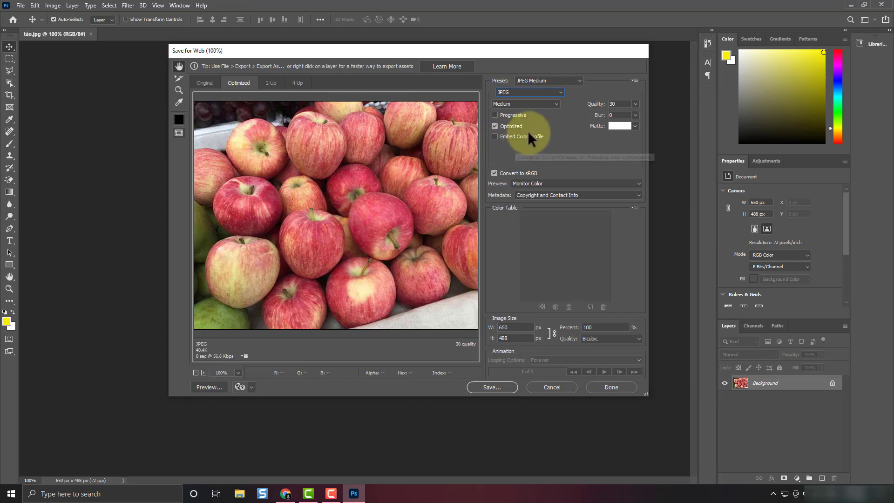
{"action": "left_click", "coordinate": [555, 102]}
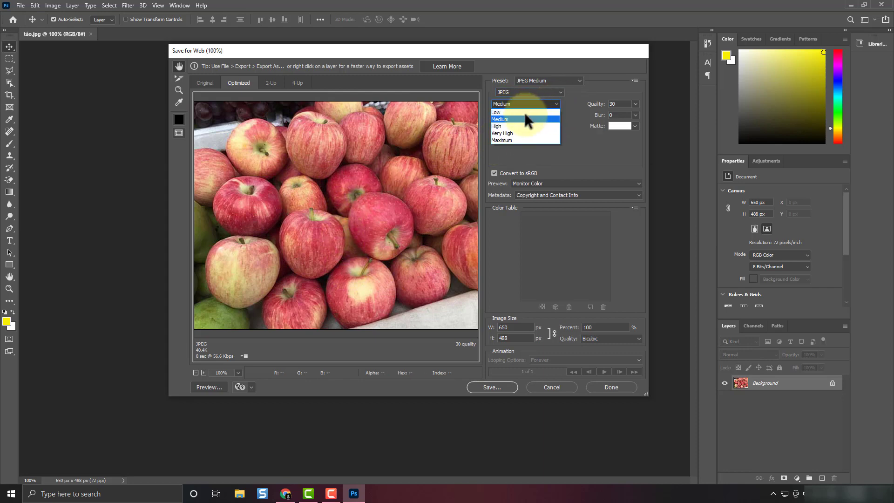
{"action": "left_click", "coordinate": [513, 120]}
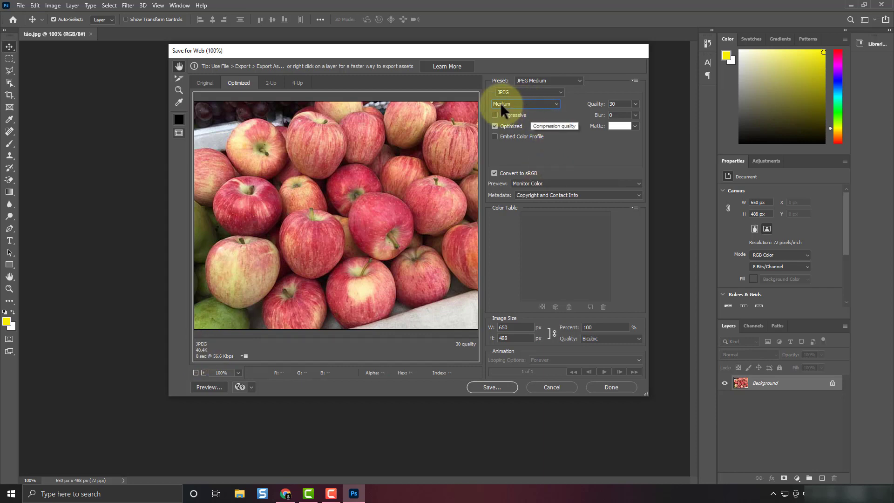
{"action": "left_click", "coordinate": [327, 254]}
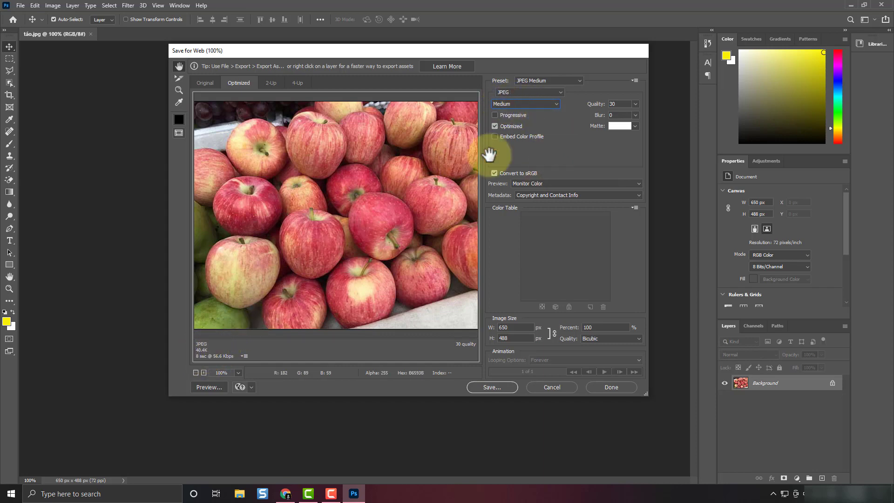
Step: Try the Low and High quality levels, then return to Medium
{"action": "left_click", "coordinate": [556, 103]}
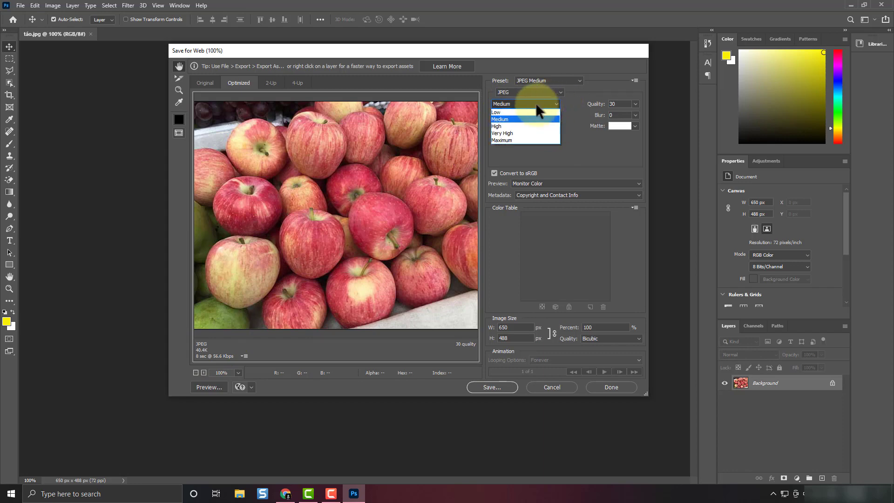
{"action": "left_click", "coordinate": [506, 112]}
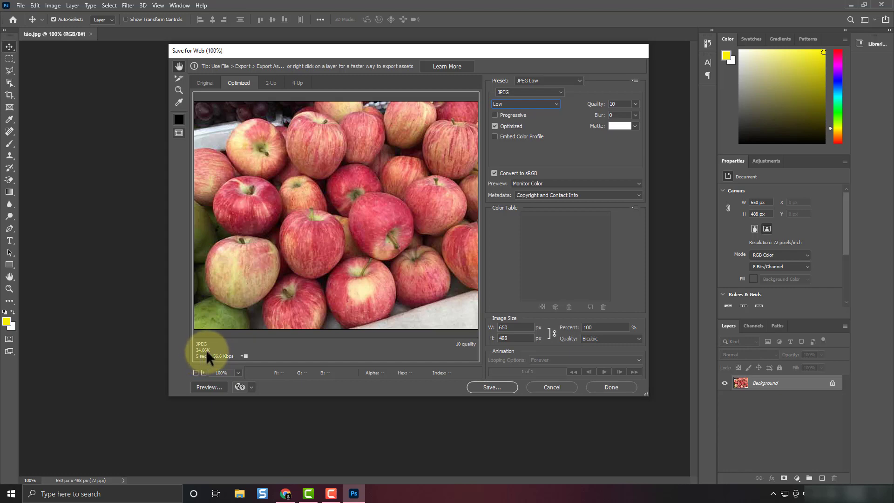
{"action": "left_click", "coordinate": [554, 105]}
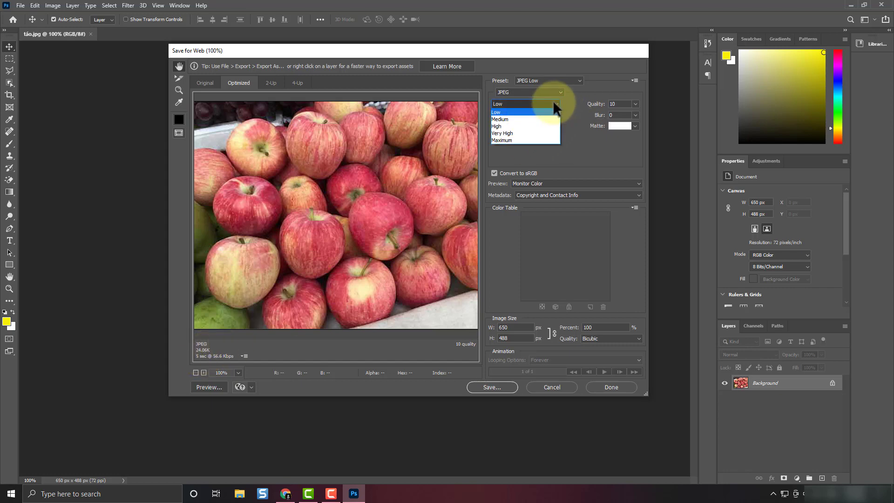
{"action": "left_click", "coordinate": [510, 126]}
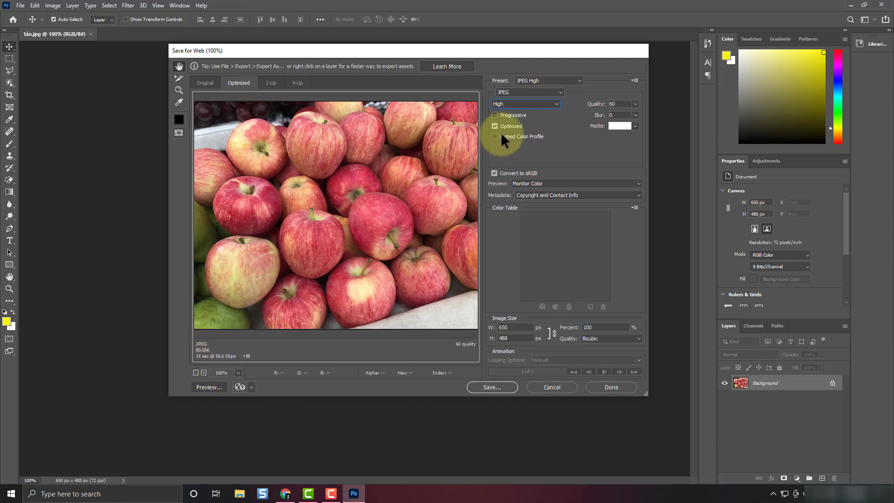
{"action": "left_click", "coordinate": [553, 103]}
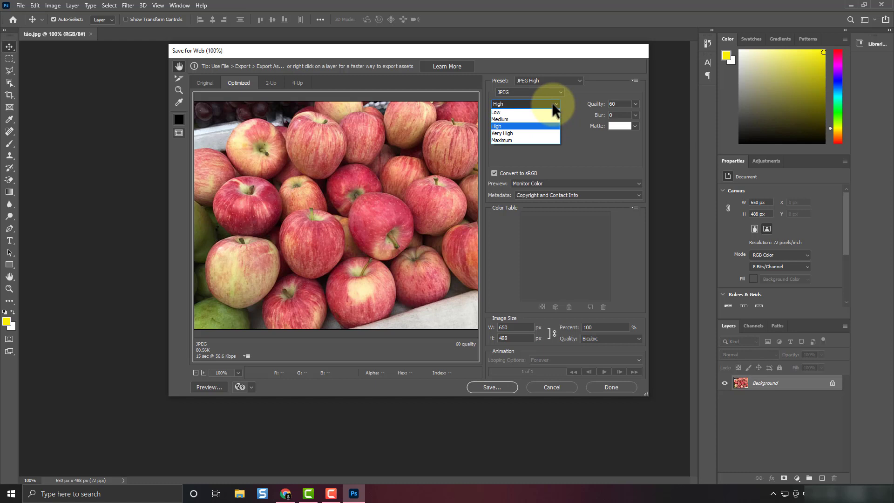
{"action": "left_click", "coordinate": [513, 119]}
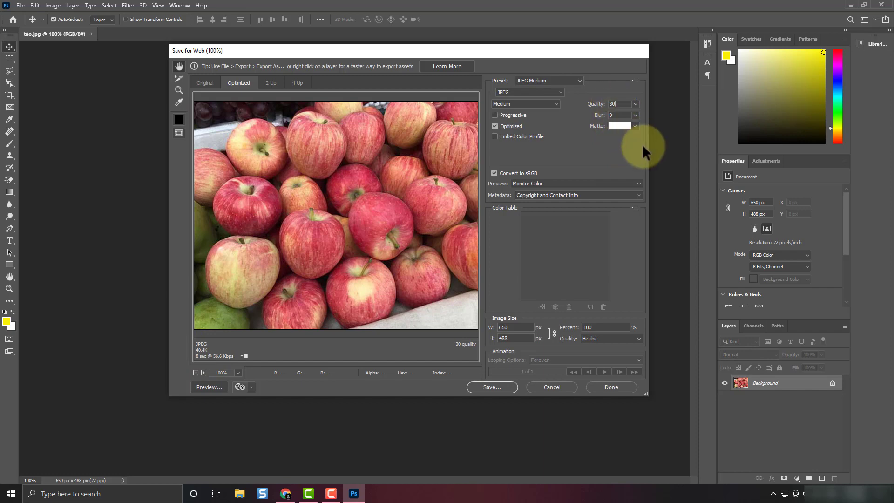
Step: Set the JPEG Quality value to 30, estimating about 40.4K
{"action": "key", "text": "BackSpace"}
{"action": "key", "text": "BackSpace"}
{"action": "type", "text": "5"}
{"action": "type", "text": "0"}
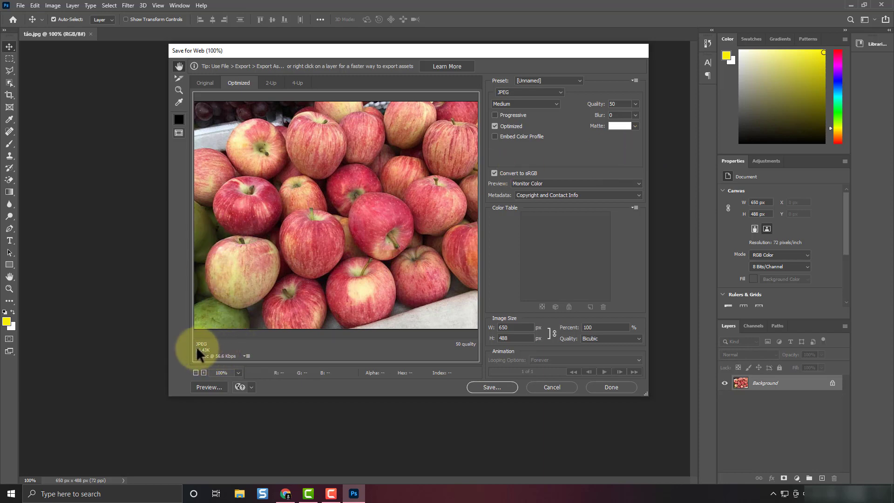
{"action": "left_click_drag", "start_coordinate": [618, 104], "coordinate": [598, 103]}
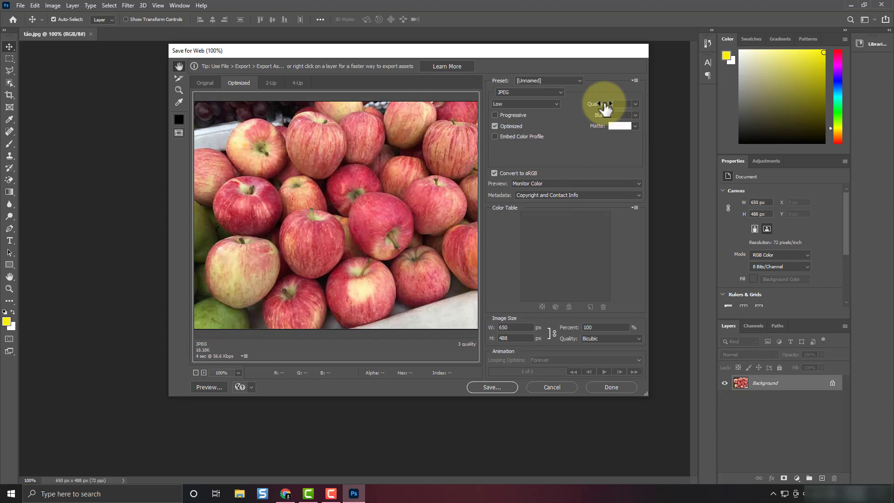
{"action": "type", "text": "39"}
{"action": "key", "text": "Return"}
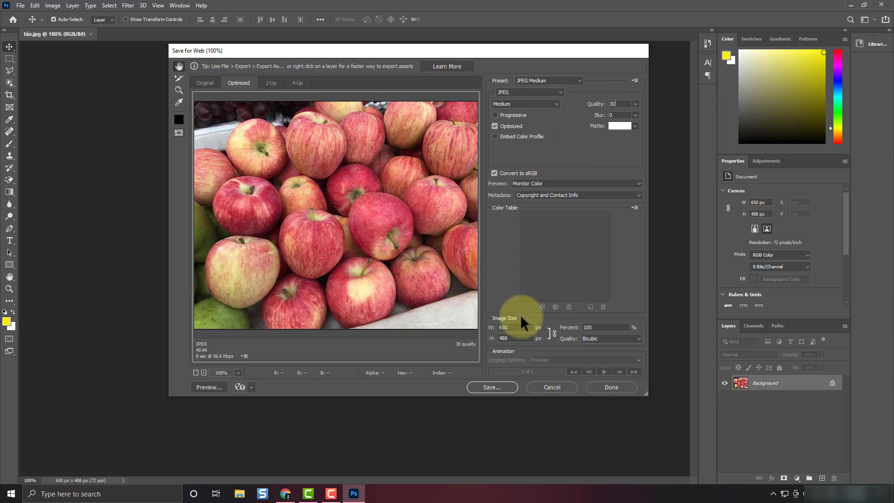
Step: Save the optimized JPEG to the Desktop as 'táo 1'
{"action": "left_click", "coordinate": [496, 388]}
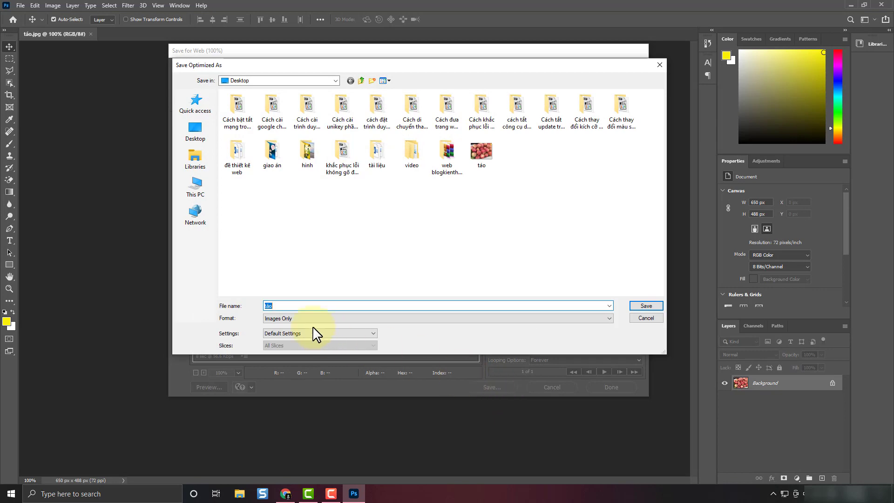
{"action": "left_click", "coordinate": [289, 305]}
{"action": "type", "text": "1"}
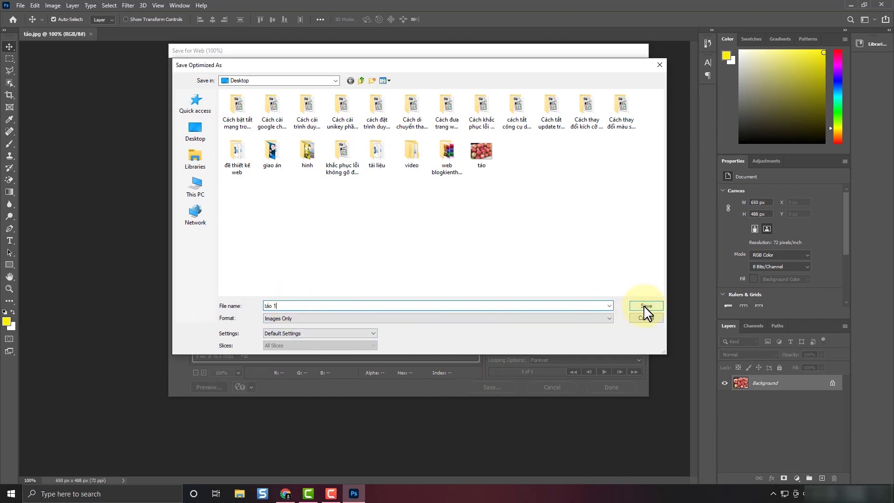
{"action": "left_click", "coordinate": [646, 306]}
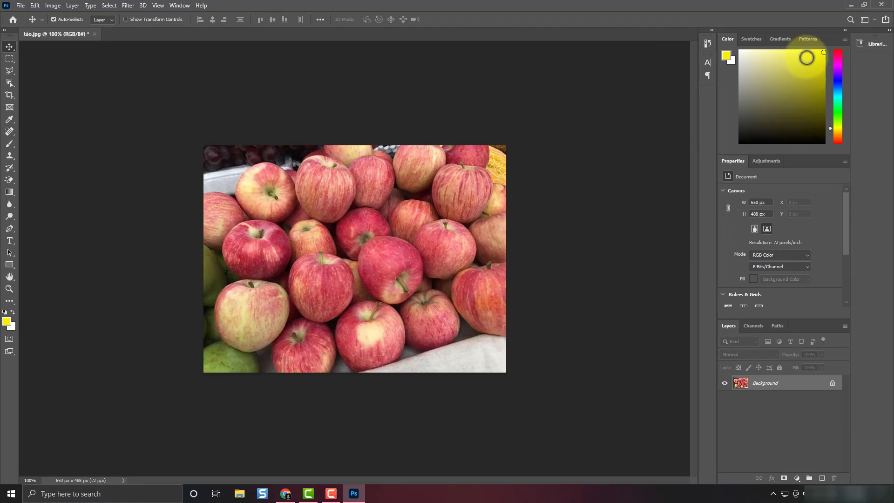
Step: Minimize Photoshop and the browser, and place táo next to táo-1 on the desktop
{"action": "left_click", "coordinate": [848, 4]}
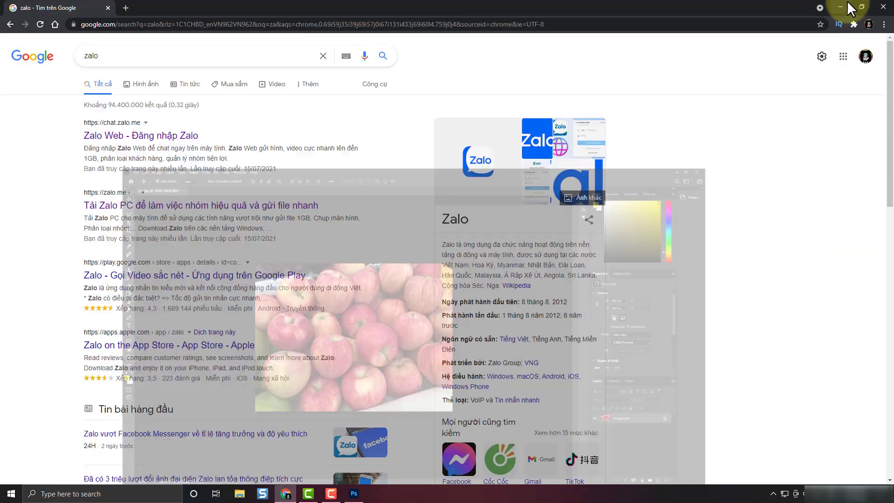
{"action": "left_click", "coordinate": [841, 7]}
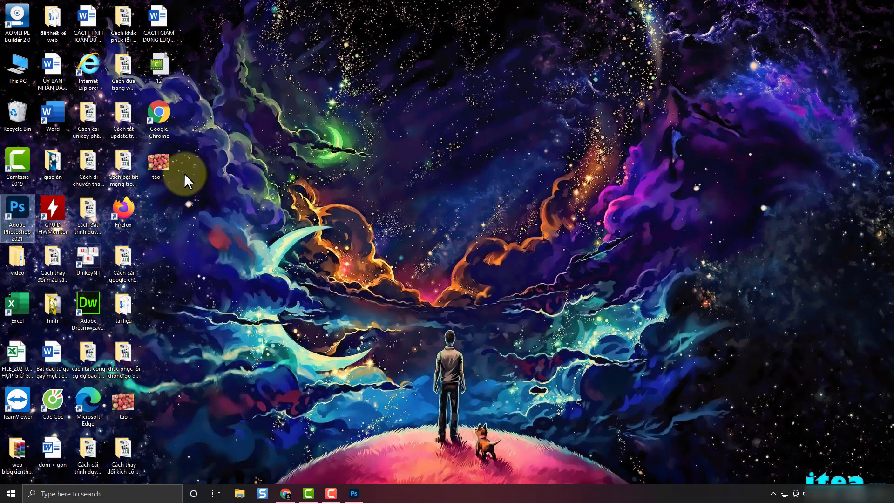
{"action": "left_click_drag", "start_coordinate": [128, 396], "coordinate": [161, 206]}
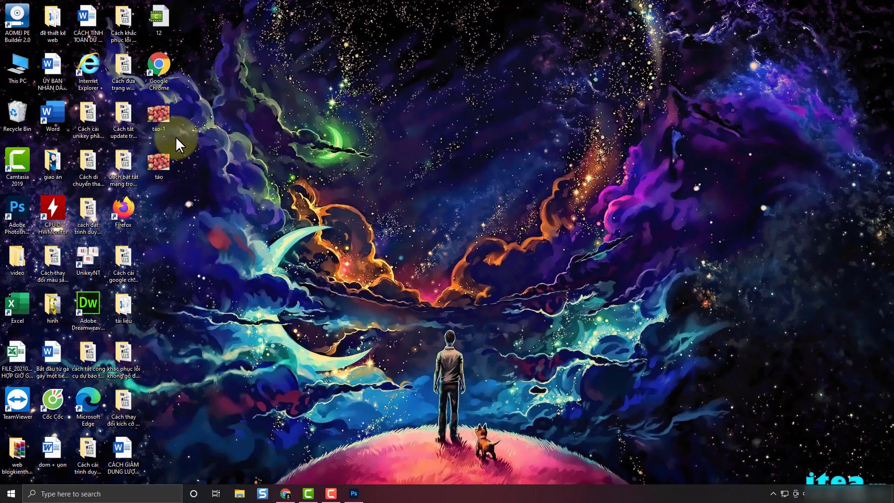
{"action": "left_click", "coordinate": [164, 116]}
{"action": "left_click_drag", "start_coordinate": [163, 114], "coordinate": [159, 172]}
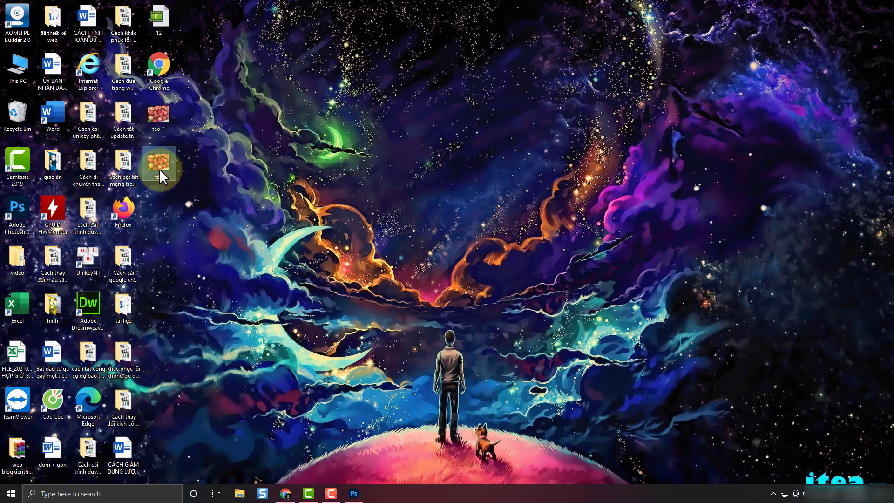
{"action": "left_click_drag", "start_coordinate": [159, 168], "coordinate": [156, 120]}
Step: Compare file sizes in Properties: táo-1 is 41.1 KB, original táo is 130 KB
{"action": "right_click", "coordinate": [157, 118]}
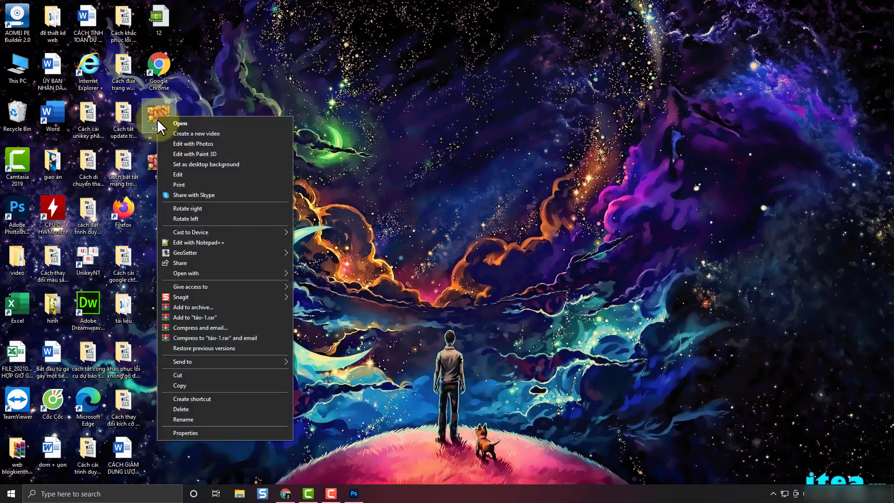
{"action": "left_click", "coordinate": [181, 430]}
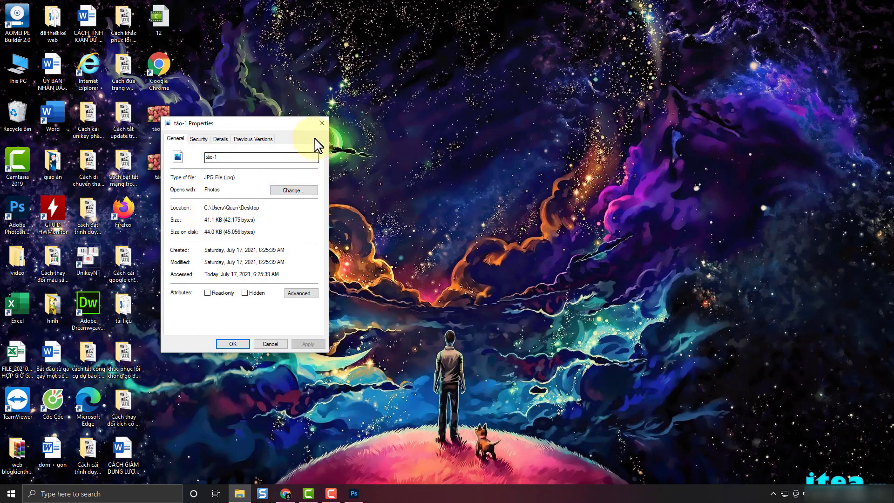
{"action": "left_click", "coordinate": [326, 122]}
{"action": "right_click", "coordinate": [160, 158]}
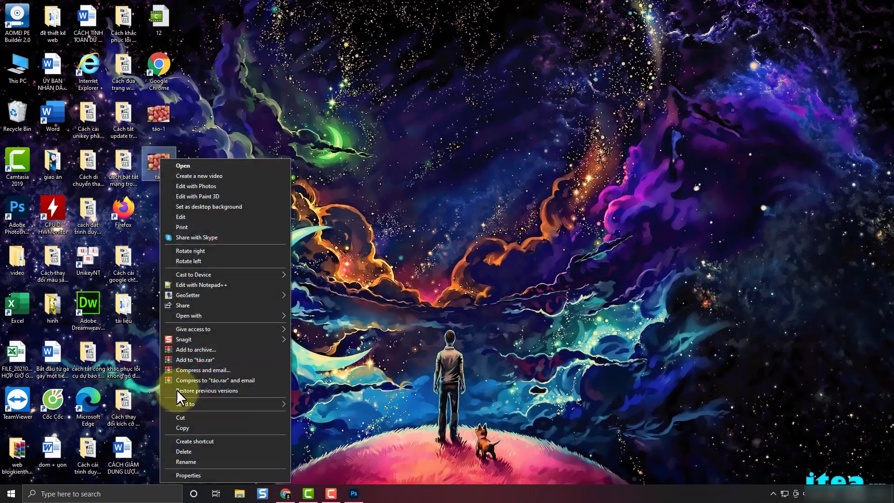
{"action": "left_click", "coordinate": [183, 475]}
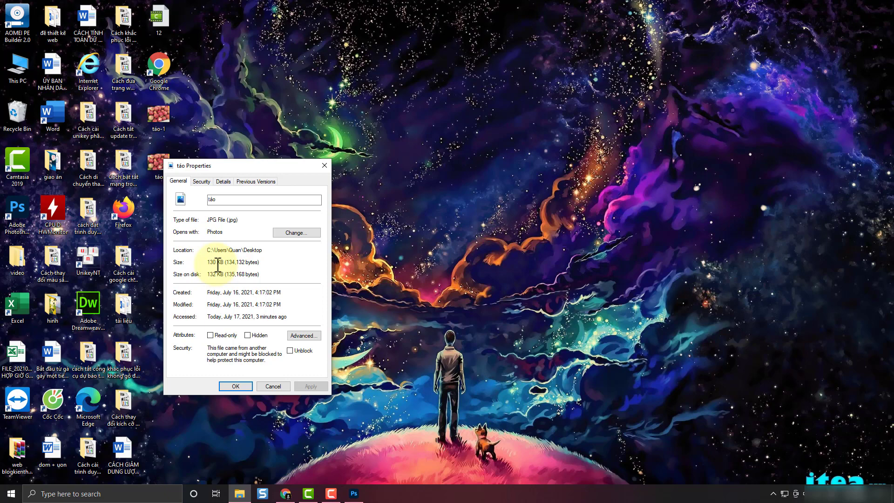
{"action": "left_click", "coordinate": [324, 166]}
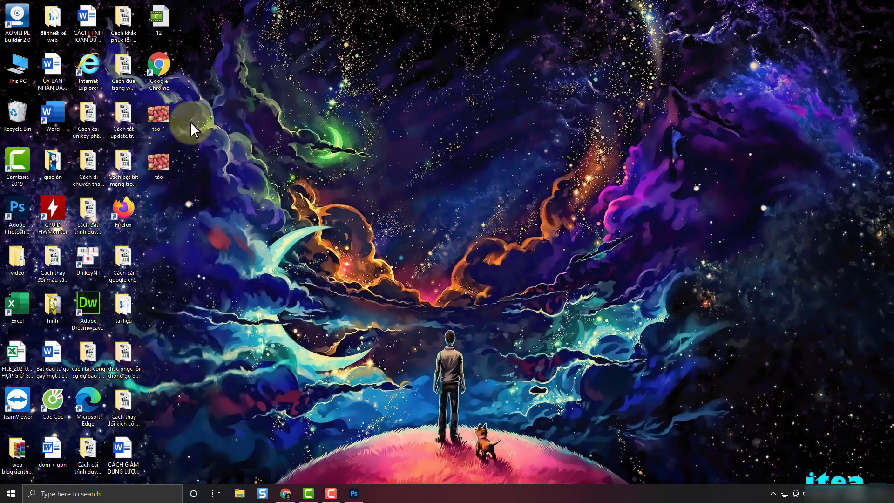
Step: Open táo-1 and táo in Photos and arrange the two windows side by side
{"action": "double_click", "coordinate": [164, 113]}
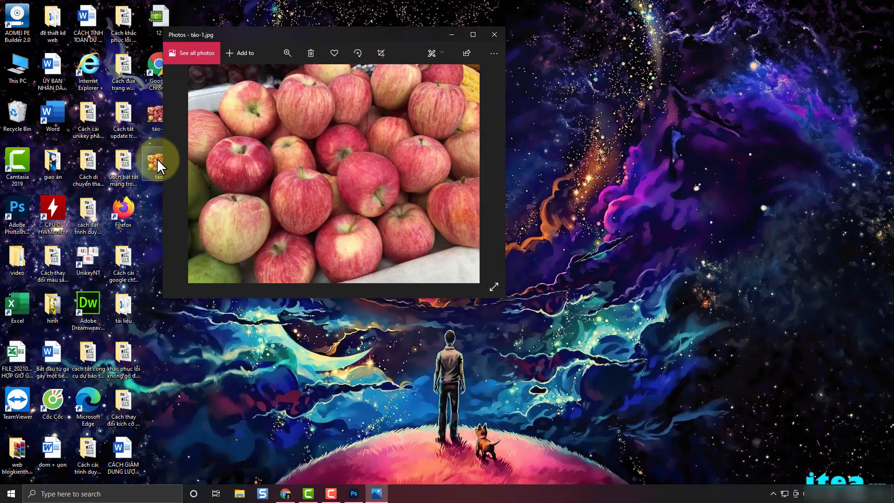
{"action": "double_click", "coordinate": [158, 160]}
{"action": "left_click_drag", "start_coordinate": [300, 35], "coordinate": [635, 33]}
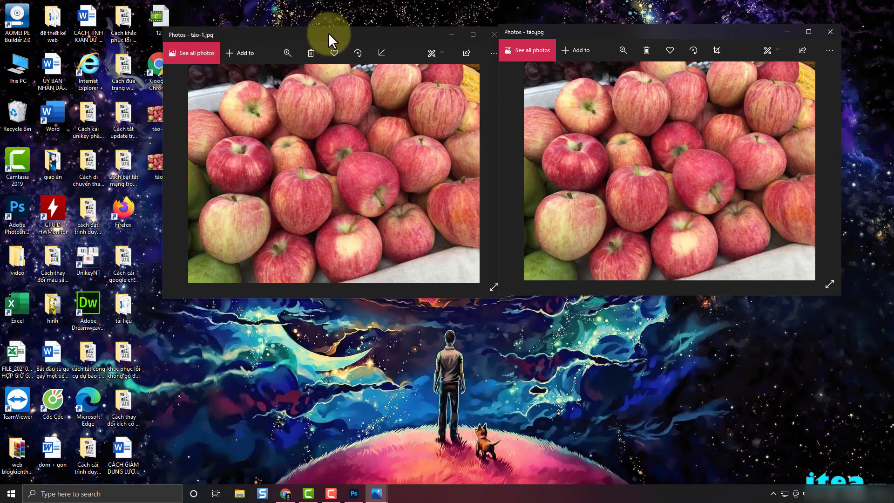
{"action": "left_click_drag", "start_coordinate": [328, 33], "coordinate": [352, 37]}
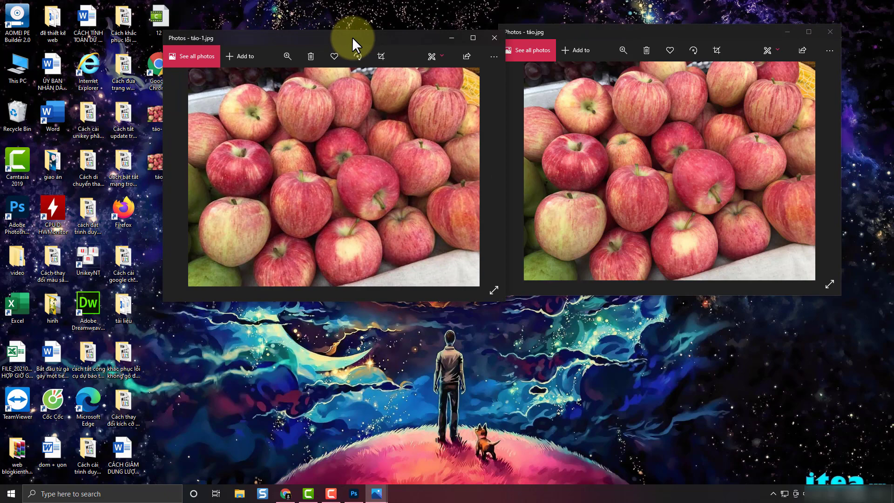
{"action": "left_click", "coordinate": [640, 32]}
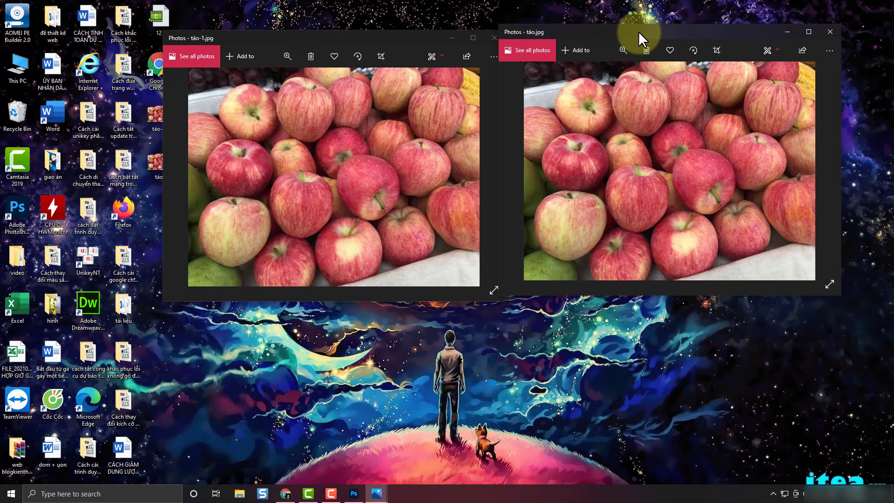